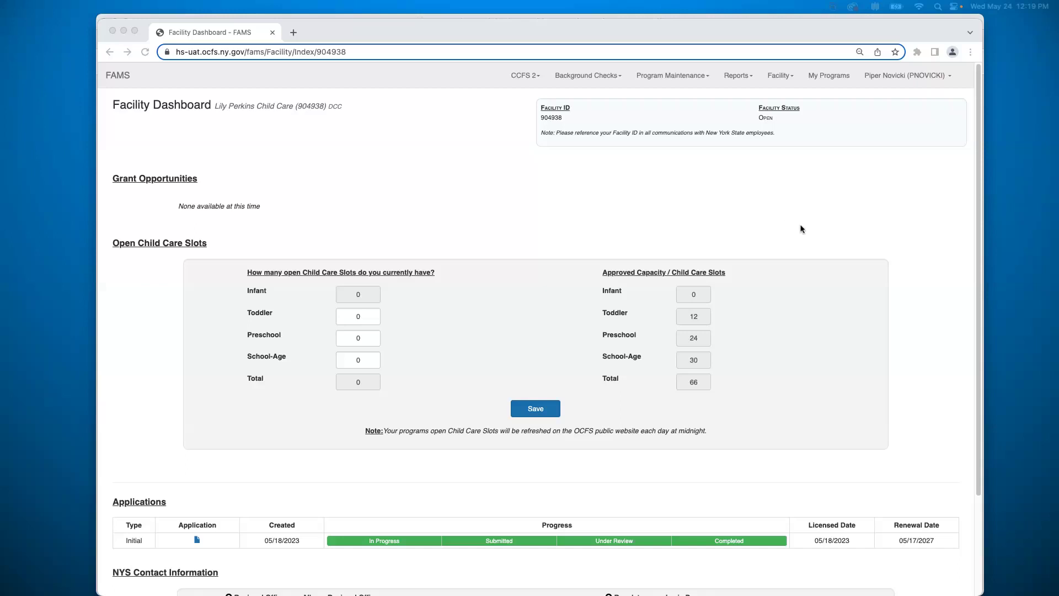
Step: Open Request a Waiver under Background Checks and answer No to the fingerprinted-or-CBC-approved question
{"action": "left_click", "coordinate": [582, 76]}
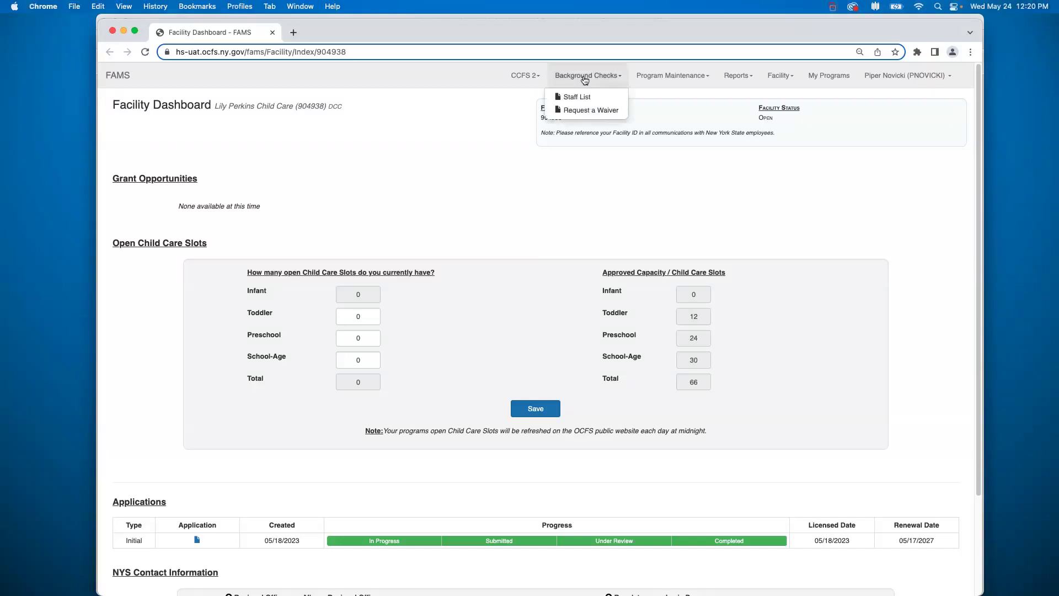
{"action": "left_click", "coordinate": [591, 110]}
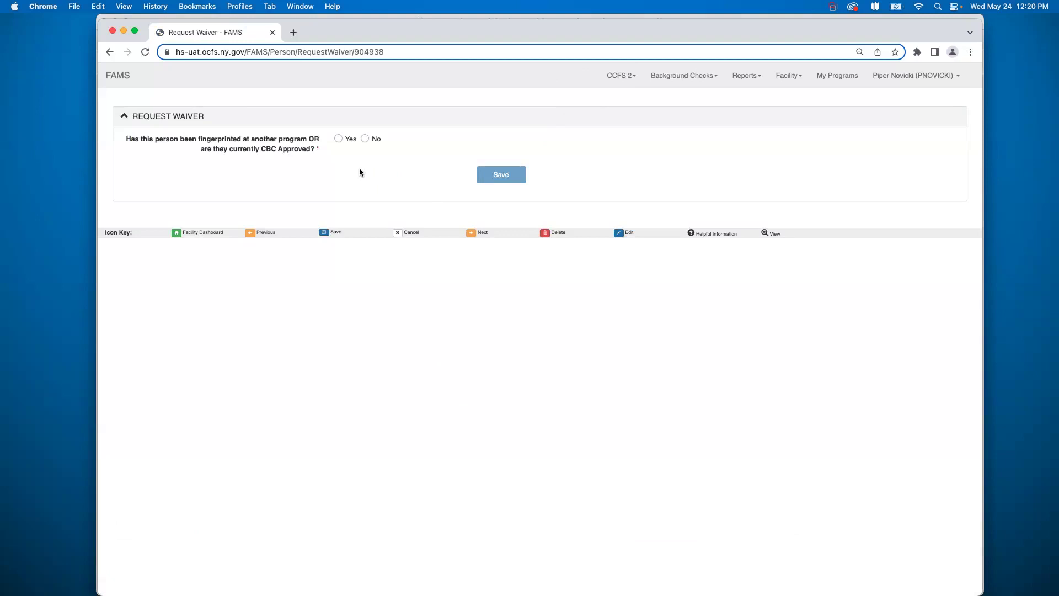
{"action": "left_click", "coordinate": [365, 139]}
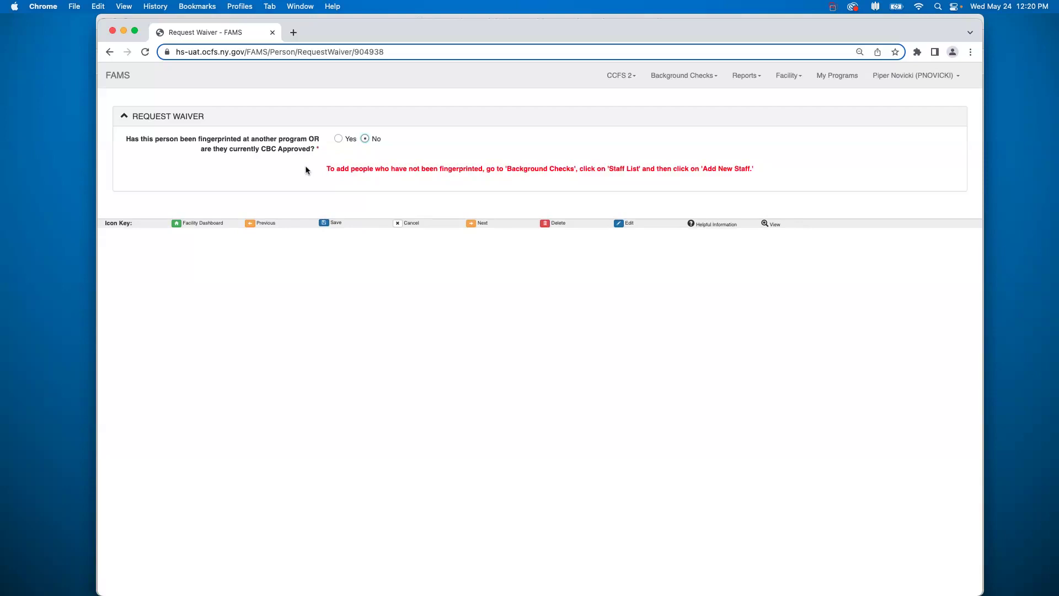
Step: Change the fingerprinted-or-CBC-approved answer to Yes to expand the full waiver form
{"action": "left_click", "coordinate": [338, 139]}
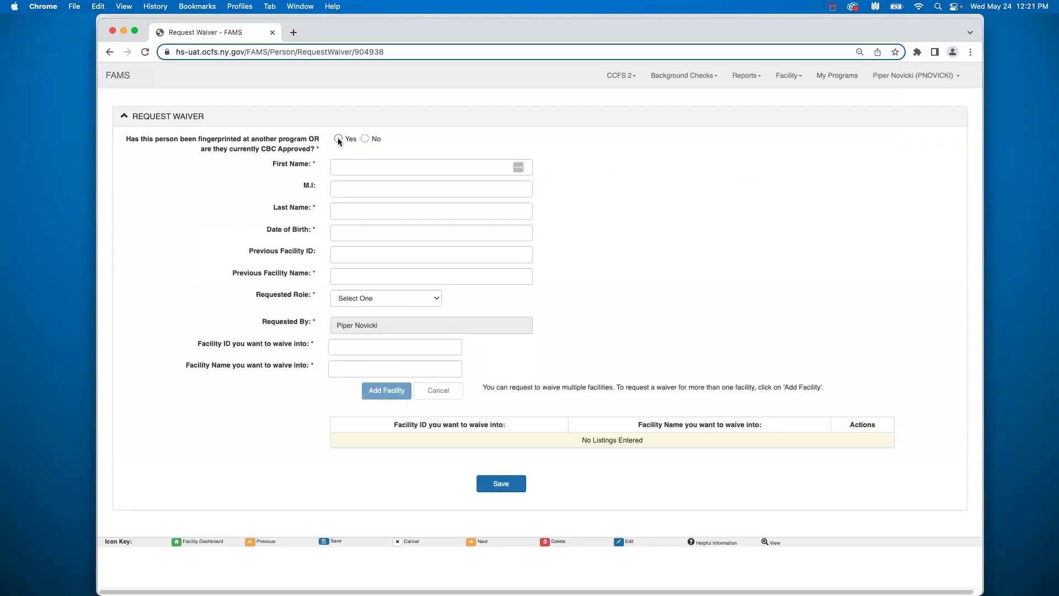
Step: Fill in the staff member's first name, middle initial and last name
{"action": "left_click", "coordinate": [345, 171]}
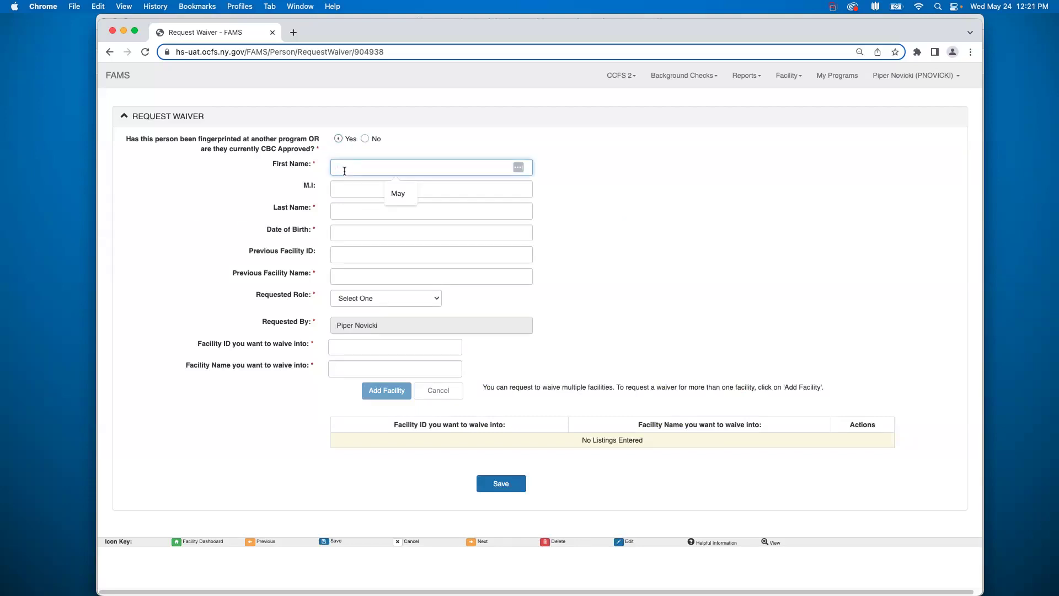
{"action": "left_click", "coordinate": [362, 190]}
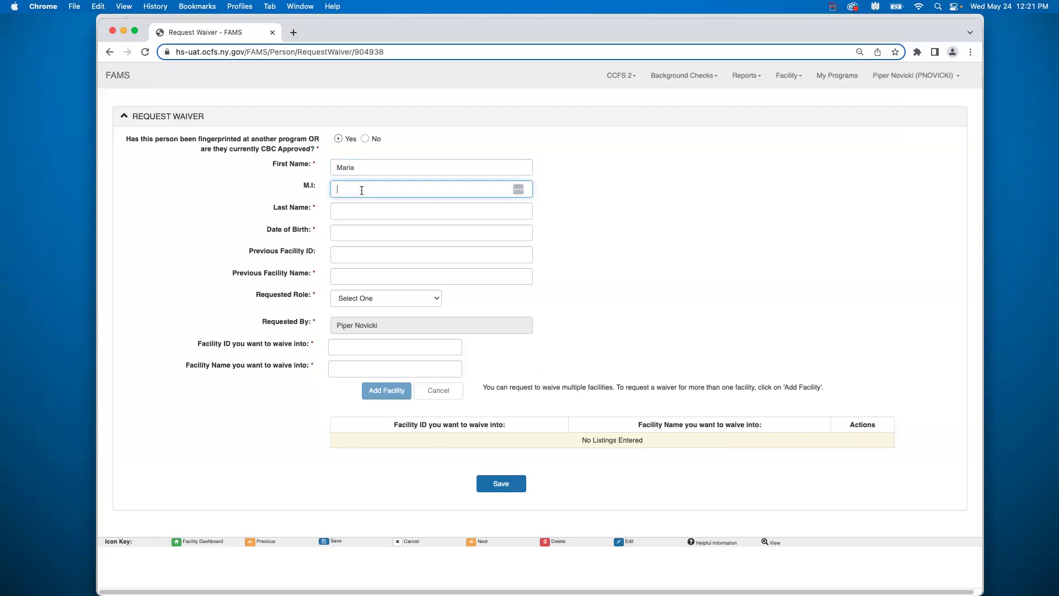
{"action": "left_click", "coordinate": [366, 213]}
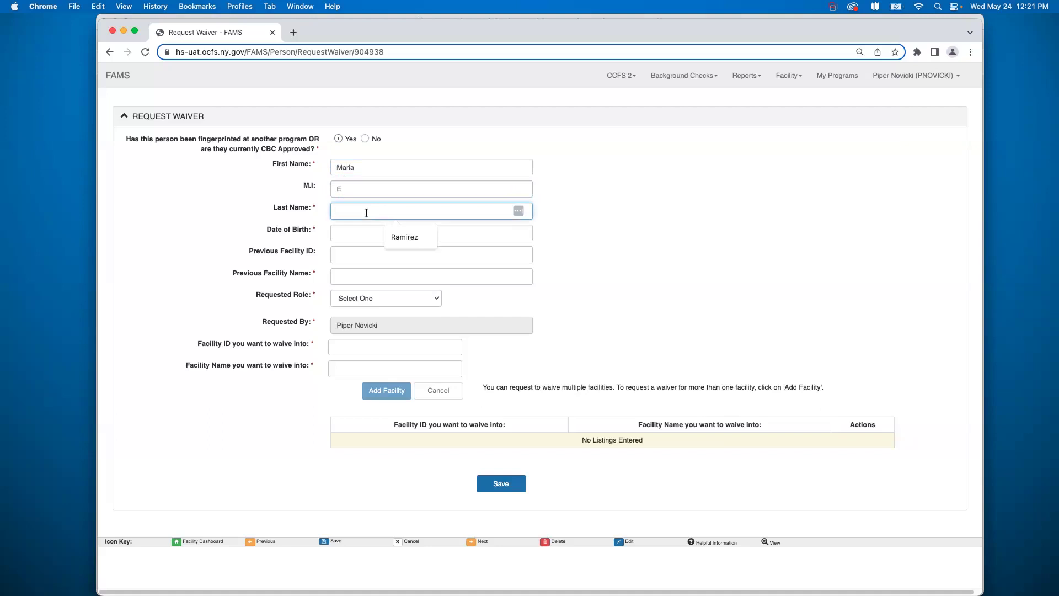
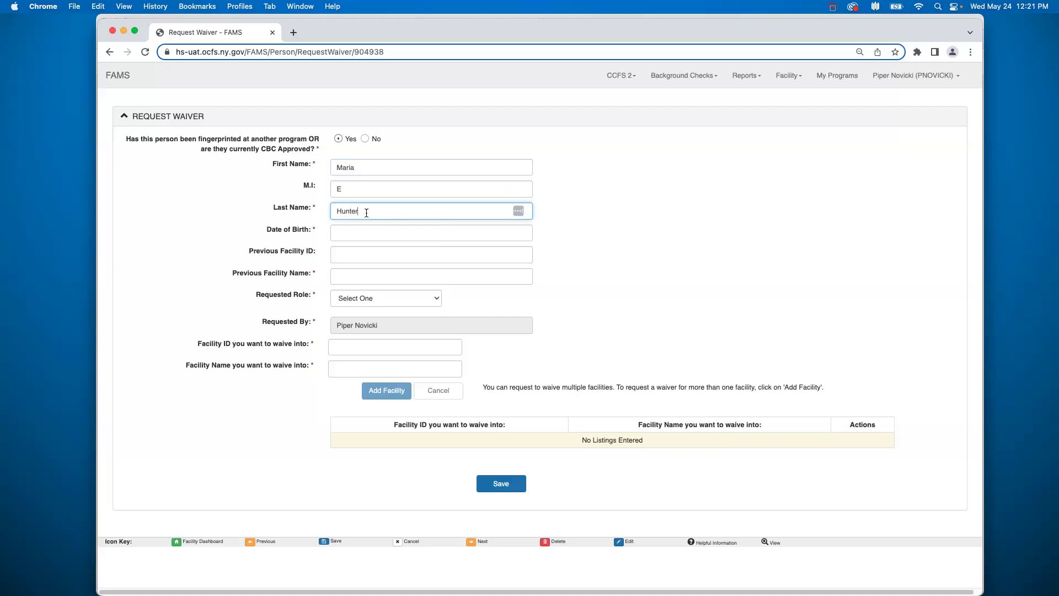
Step: Set the date of birth to May 23, 2000 using the calendar picker
{"action": "left_click", "coordinate": [409, 234]}
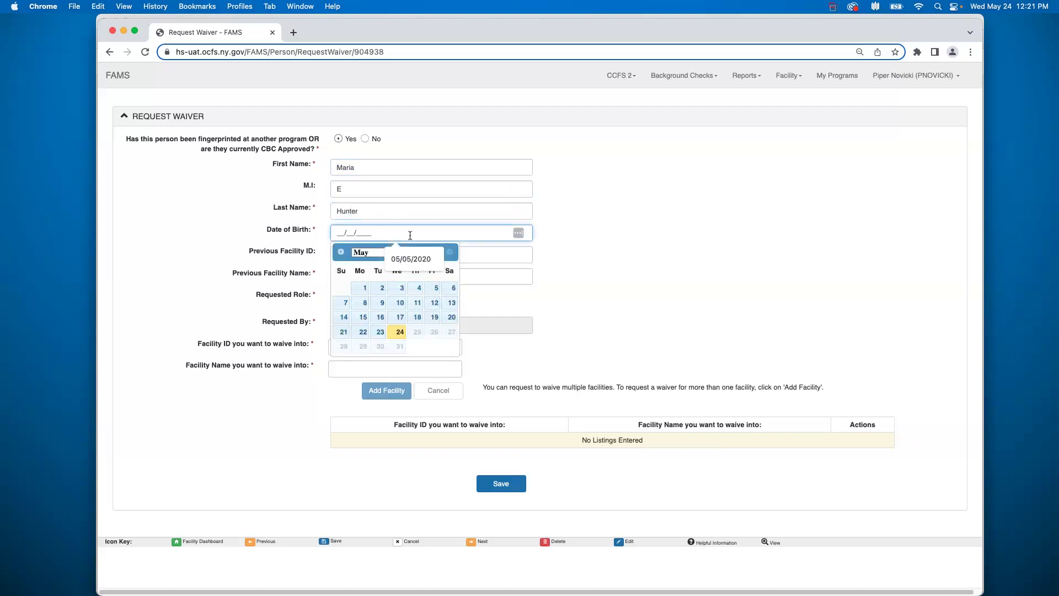
{"action": "left_click", "coordinate": [434, 256]}
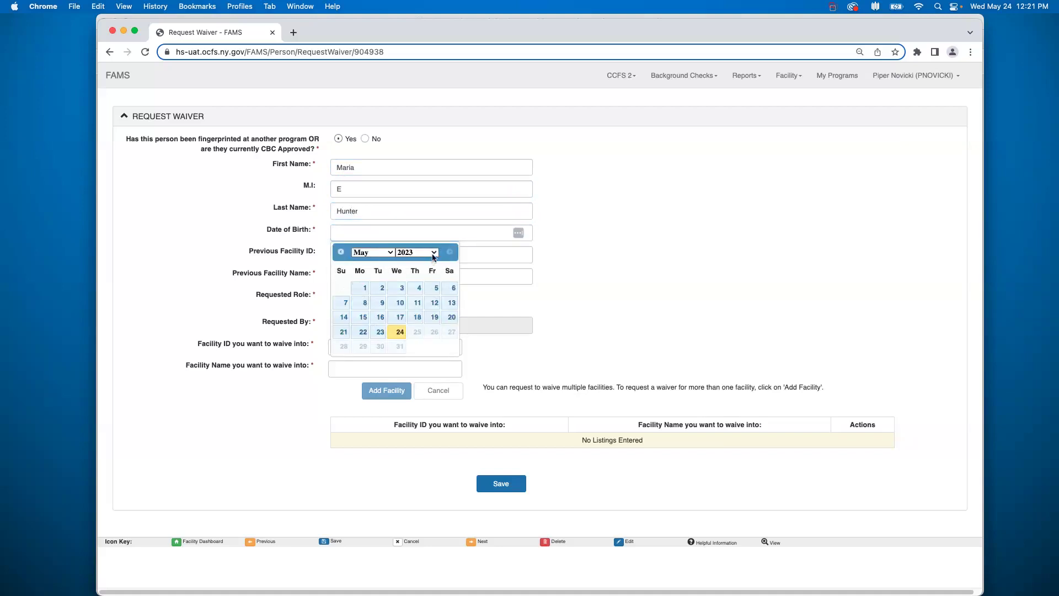
{"action": "left_click", "coordinate": [373, 252]}
{"action": "left_click", "coordinate": [415, 255]}
{"action": "left_click", "coordinate": [415, 255]}
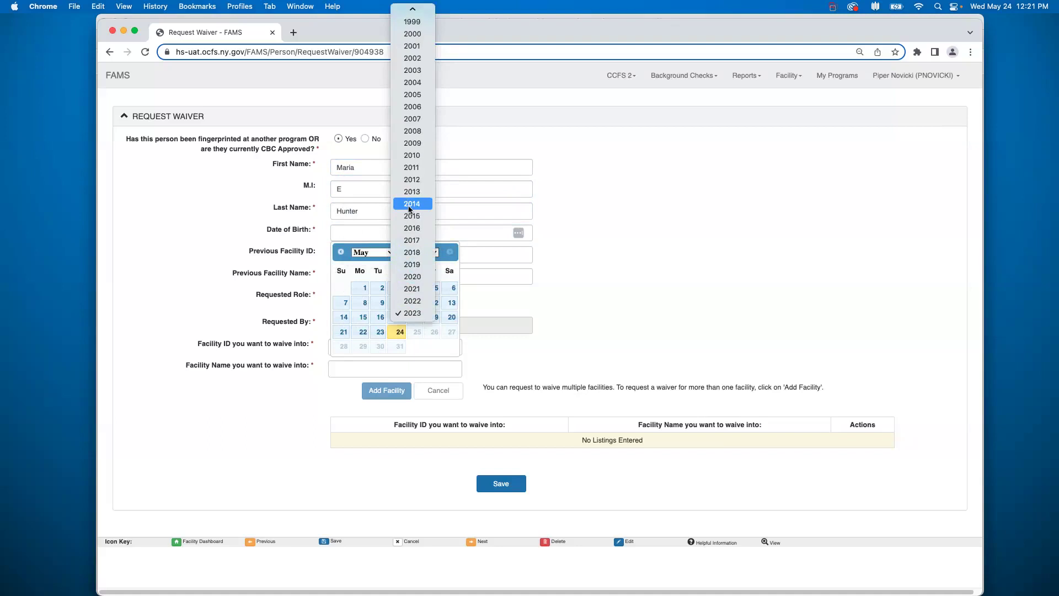
{"action": "scroll", "coordinate": [427, 65], "scroll_direction": "up", "scroll_amount": 2}
{"action": "left_click", "coordinate": [424, 36]}
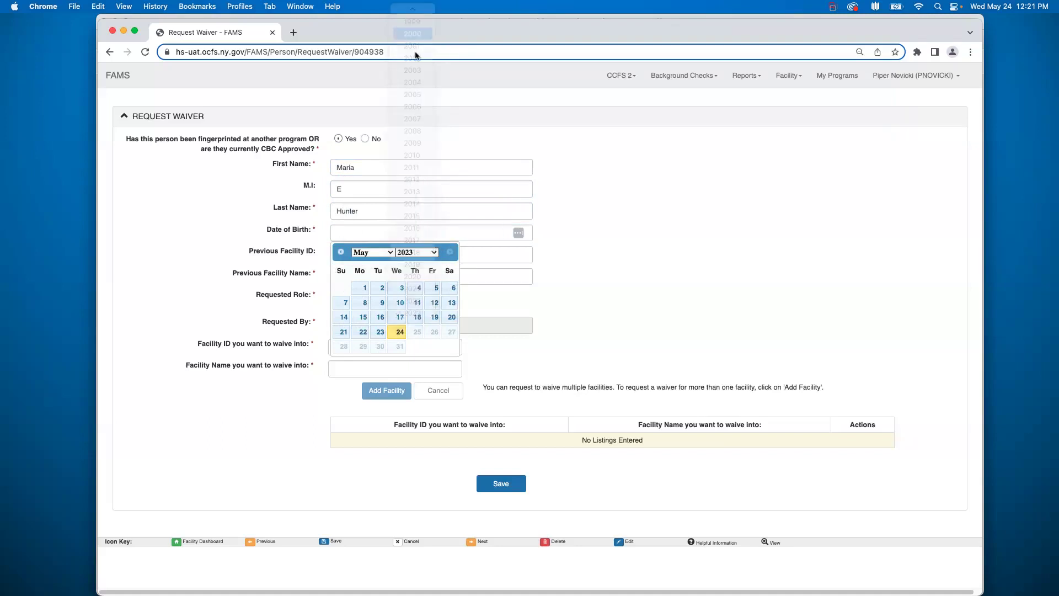
{"action": "left_click", "coordinate": [382, 335]}
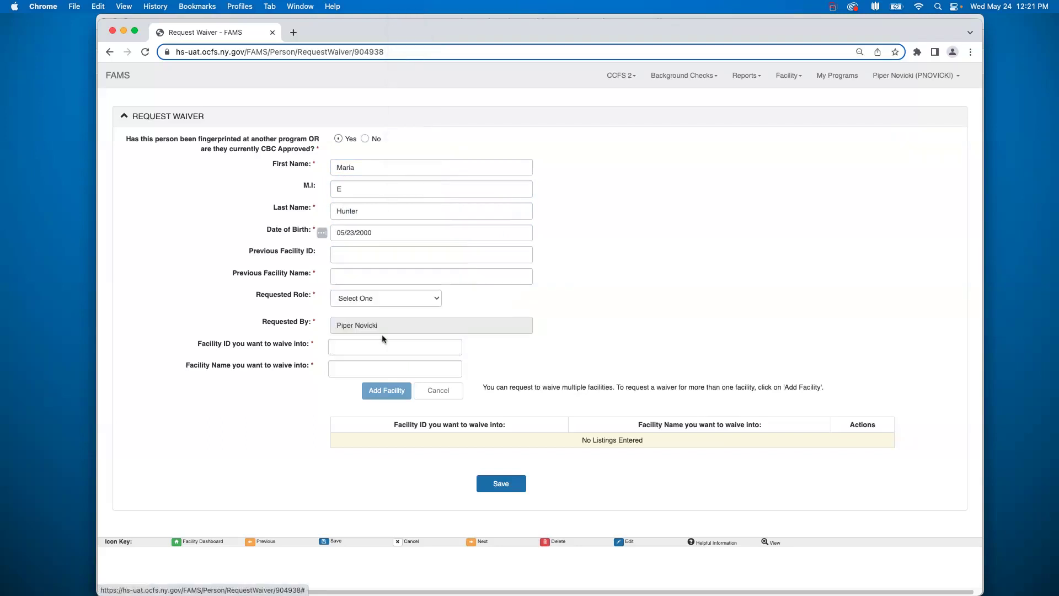
{"action": "left_click", "coordinate": [373, 255]}
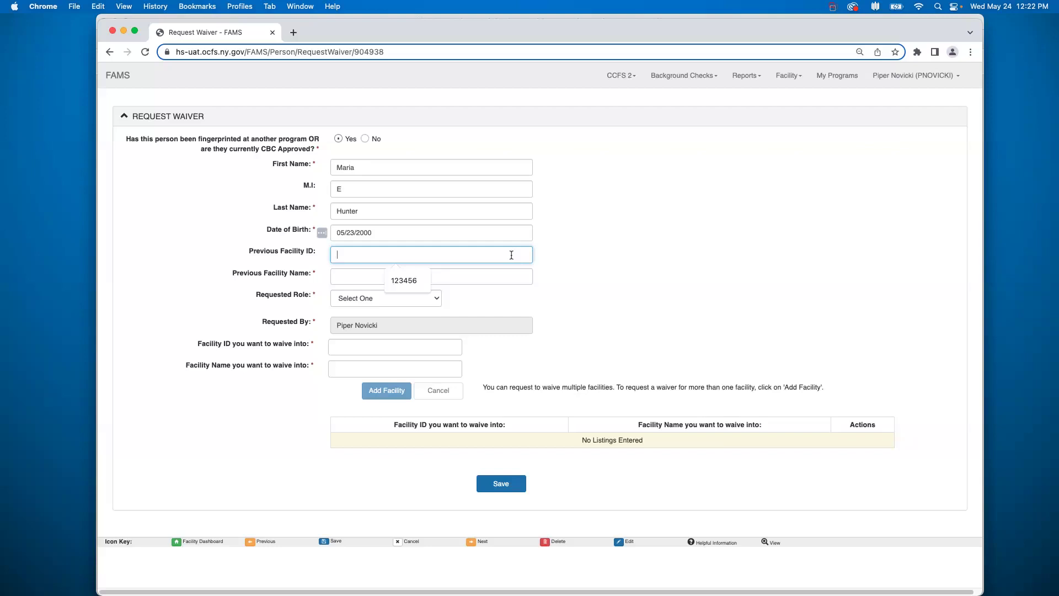
Step: Enter previous facility ID 1234678, choose Little Scholars as previous facility, and set role to Employee
{"action": "type", "text": "234678"}
{"action": "left_click", "coordinate": [519, 279]}
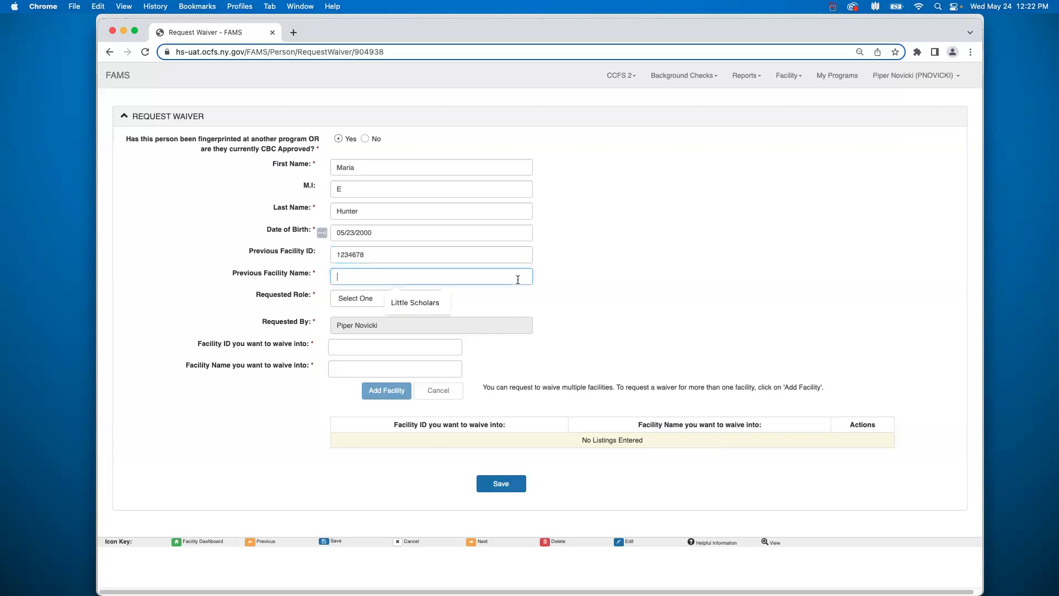
{"action": "left_click", "coordinate": [416, 303]}
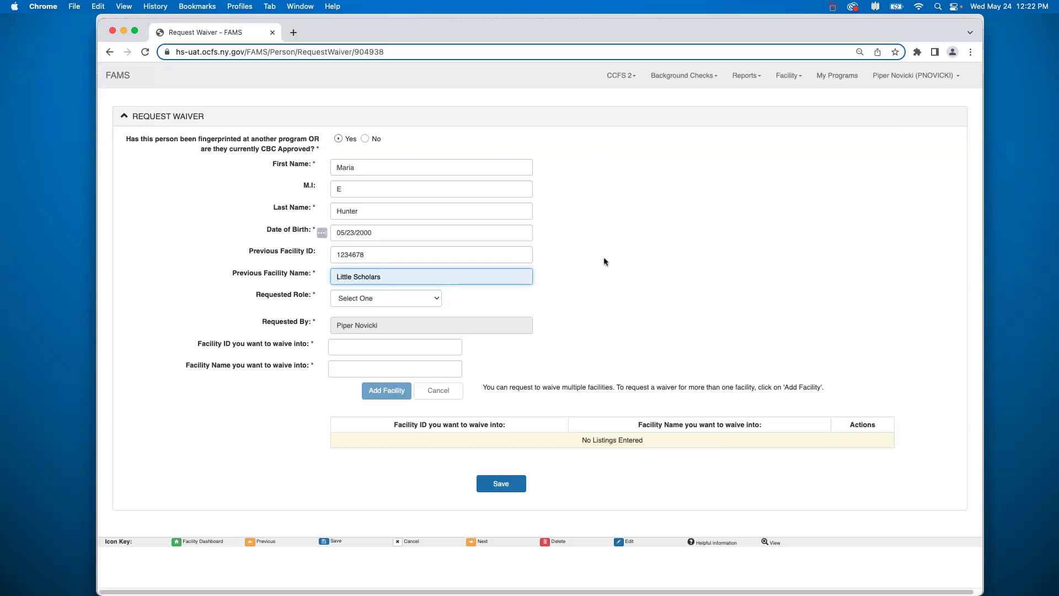
{"action": "left_click", "coordinate": [434, 301]}
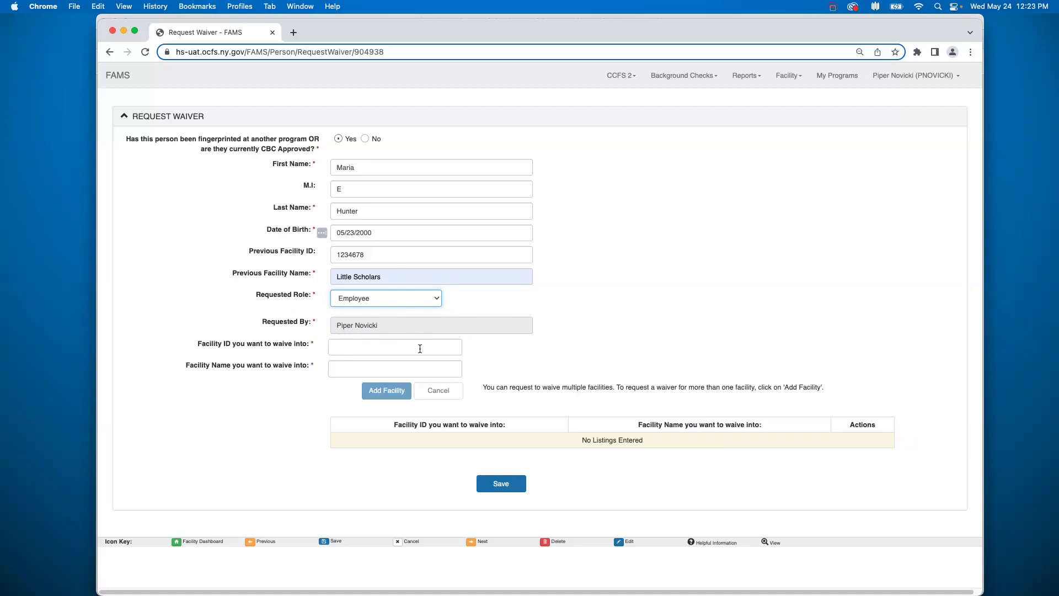
{"action": "left_click", "coordinate": [420, 348]}
Step: Add waive-into facility 123489 Lily Perkins Child Care to the request
{"action": "type", "text": "123489"}
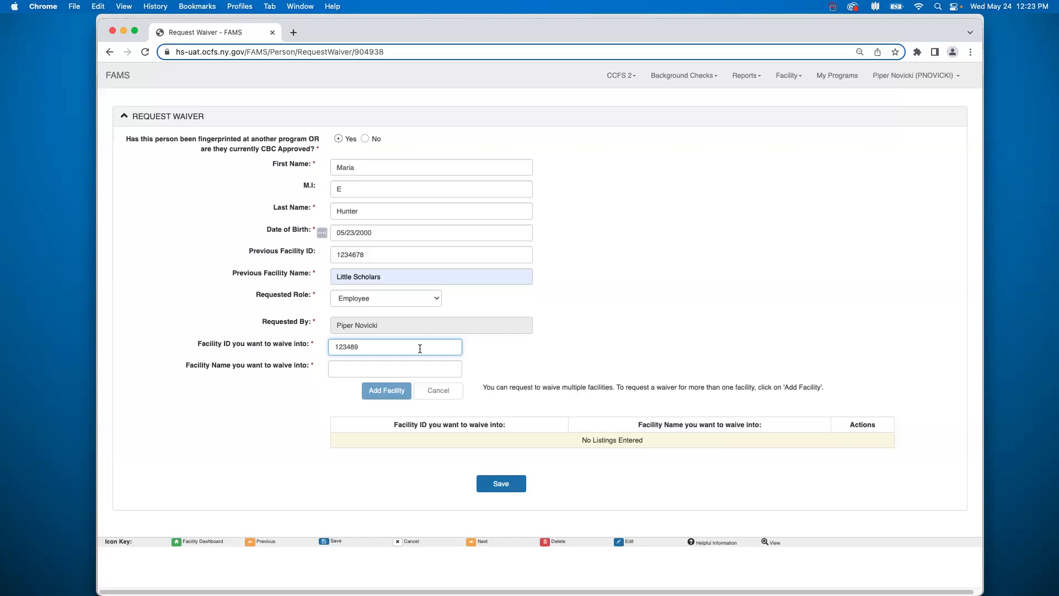
{"action": "left_click", "coordinate": [383, 373]}
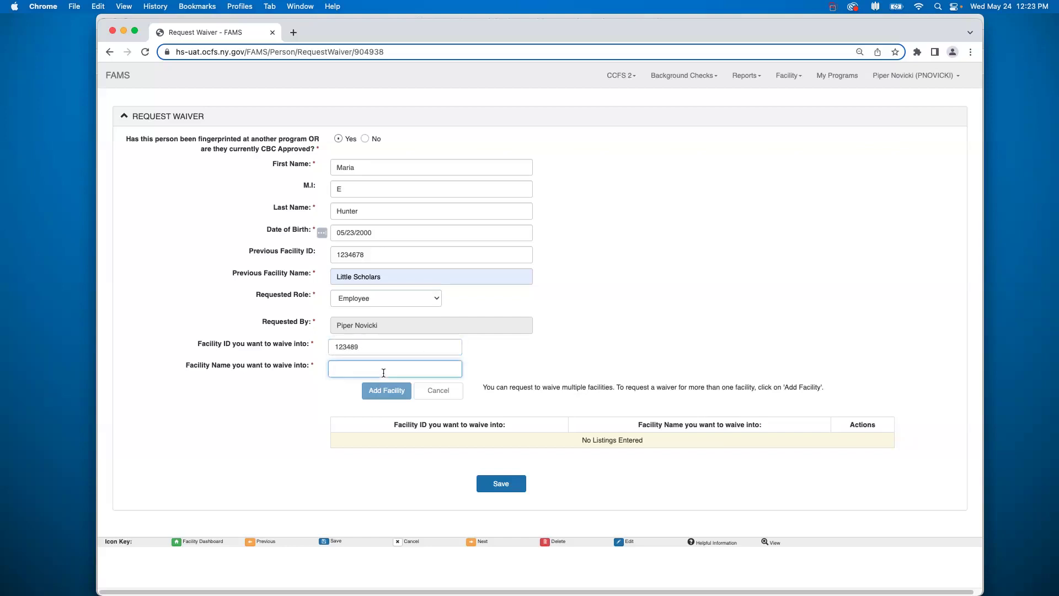
{"action": "type", "text": "Lil"}
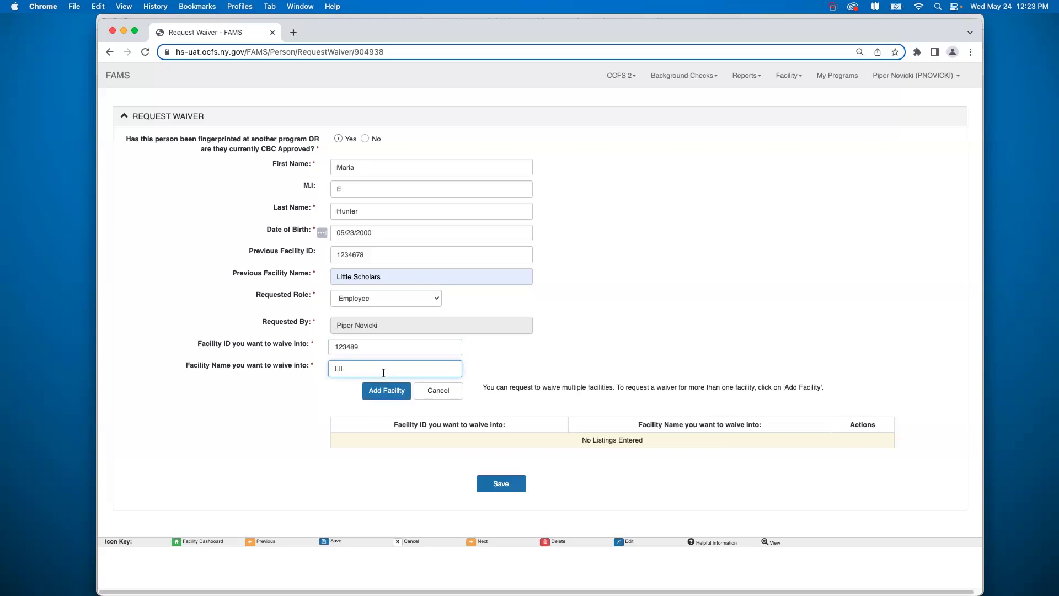
{"action": "type", "text": "ily per"}
{"action": "key", "text": "BackSpace"}
{"action": "key", "text": "BackSpace"}
{"action": "type", "text": "Perkins Child Care"}
{"action": "left_click", "coordinate": [405, 388]}
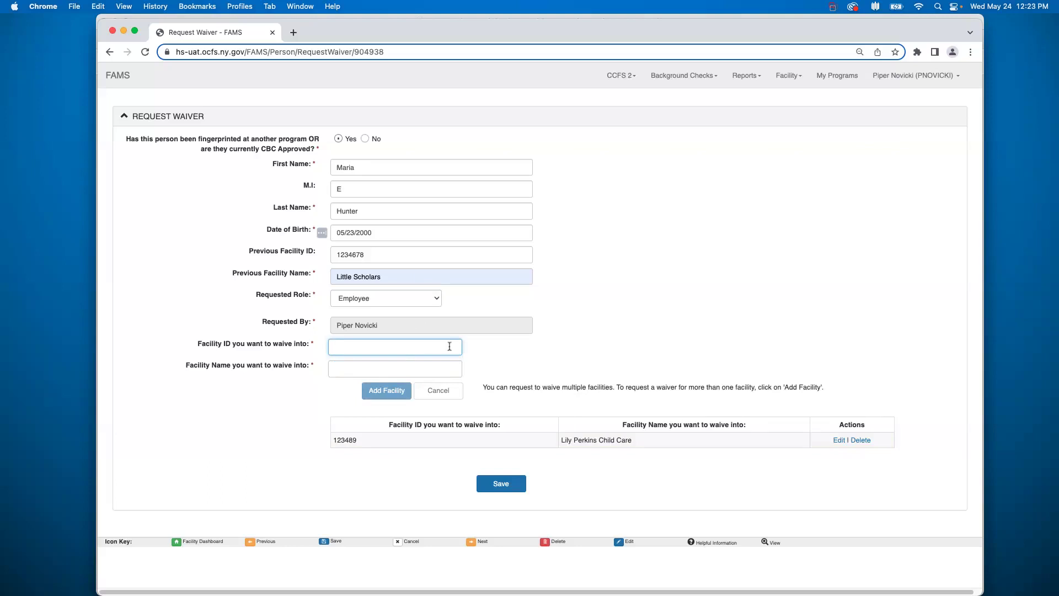
Step: Add a second waive-into facility, 789465 Lily Perkins West
{"action": "type", "text": "789465"}
{"action": "left_click", "coordinate": [443, 366]}
{"action": "type", "text": "Lily "}
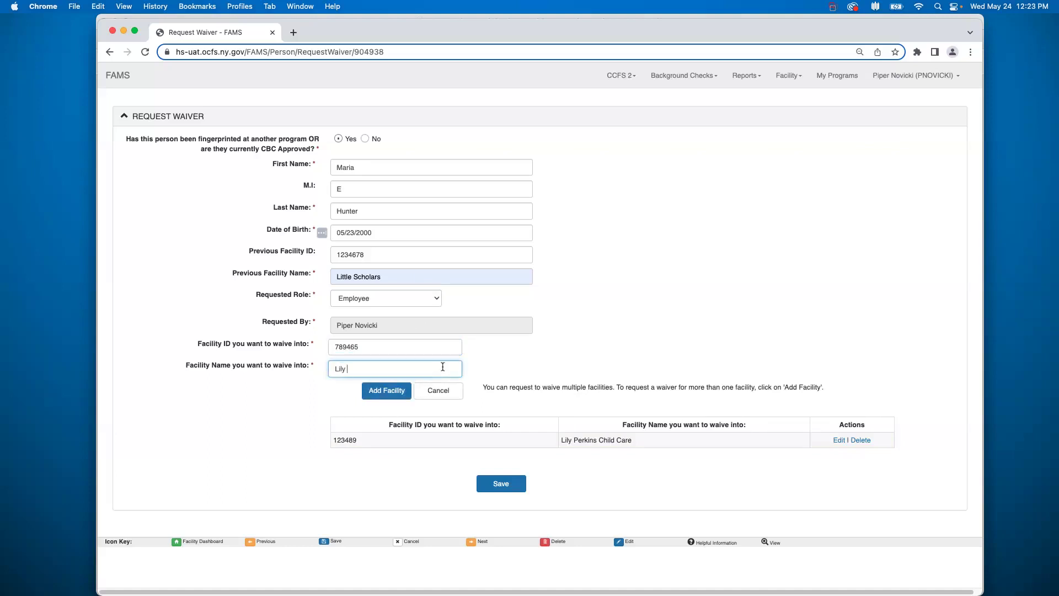
{"action": "type", "text": "Perkins West"}
{"action": "left_click", "coordinate": [388, 391]}
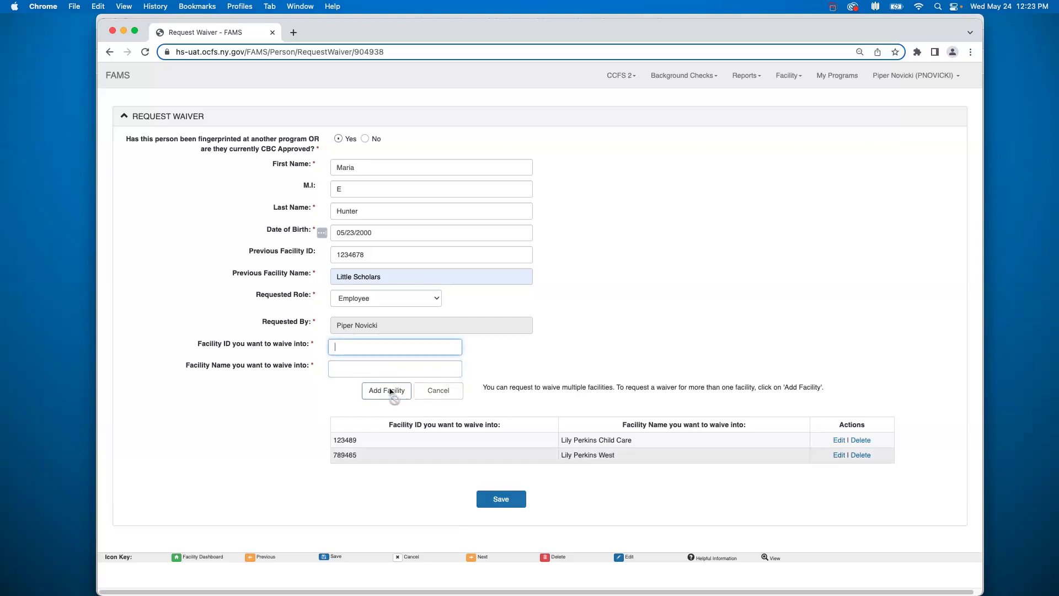
Step: Enter facility ID 1489465 with name Lily Perkins East in the waive-into fields
{"action": "type", "text": "w"}
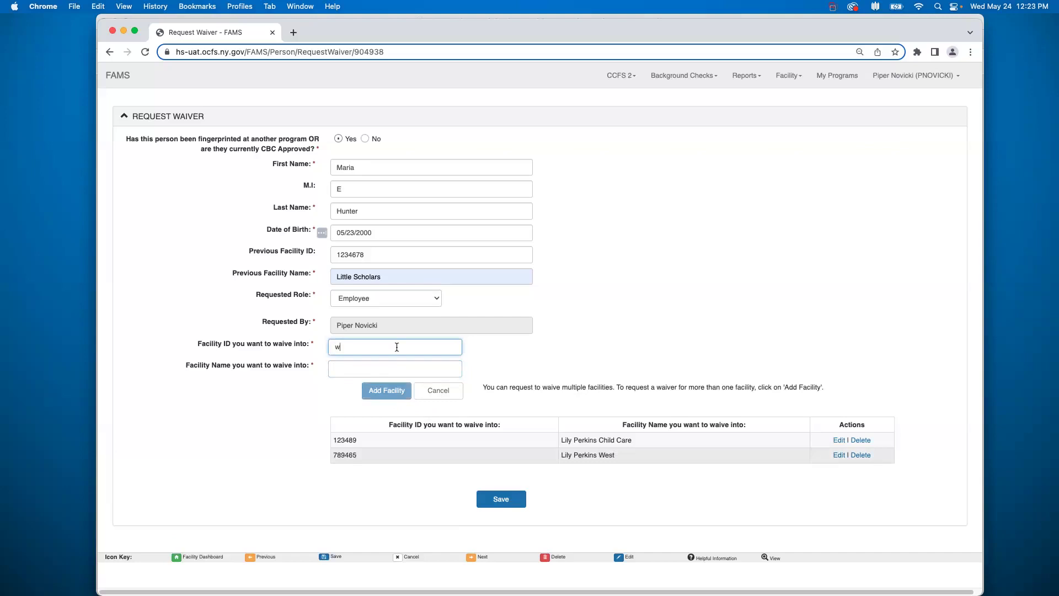
{"action": "key", "text": "BackSpace"}
{"action": "type", "text": "1489465"}
{"action": "left_click", "coordinate": [396, 372]}
{"action": "type", "text": "Lily P"}
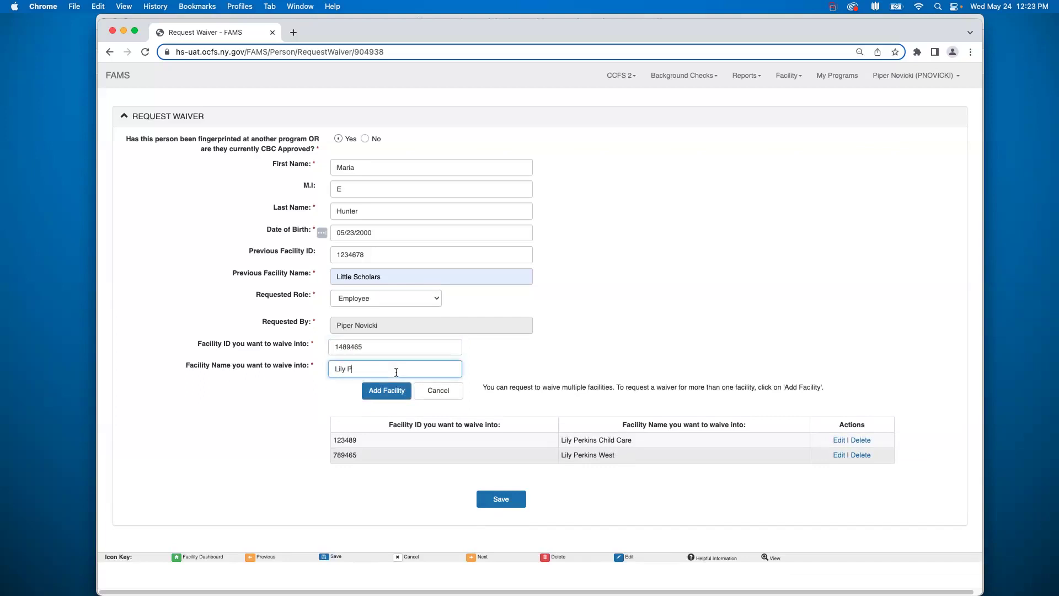
{"action": "type", "text": "erkins East"}
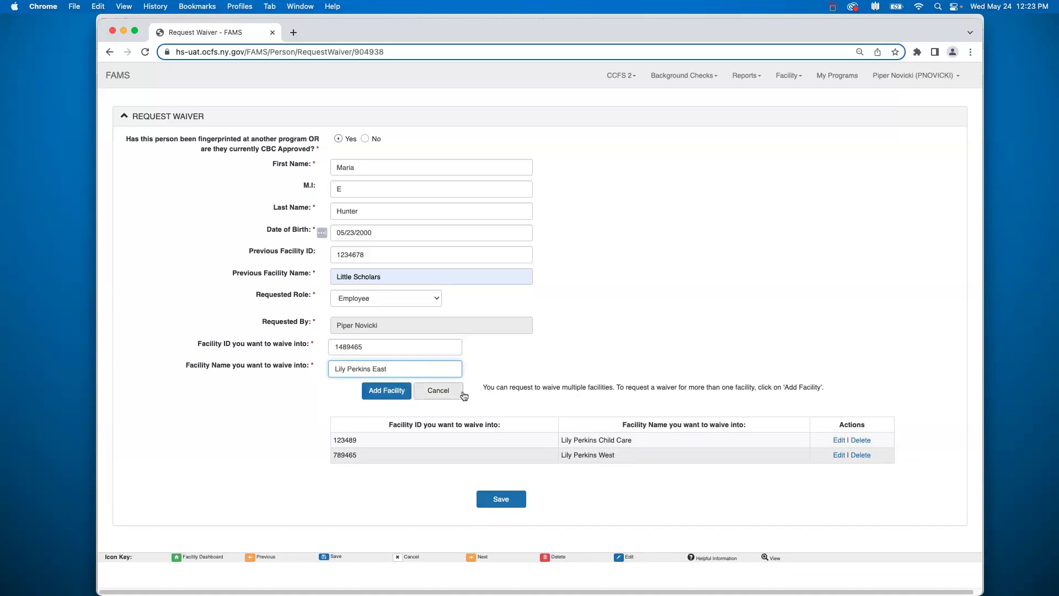
{"action": "key", "text": "shift+Left"}
{"action": "key", "text": "shift+Left"}
{"action": "key", "text": "shift+Left"}
{"action": "key", "text": "super+a"}
{"action": "key", "text": "BackSpace"}
{"action": "key", "text": "shift+Tab"}
{"action": "key", "text": "BackSpace"}
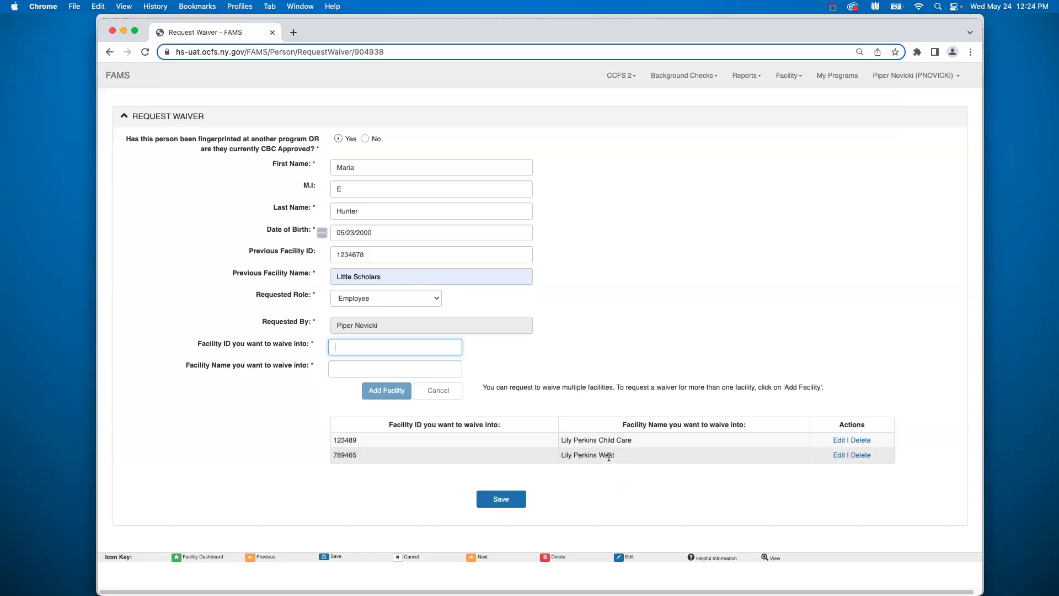
{"action": "left_click", "coordinate": [839, 455]}
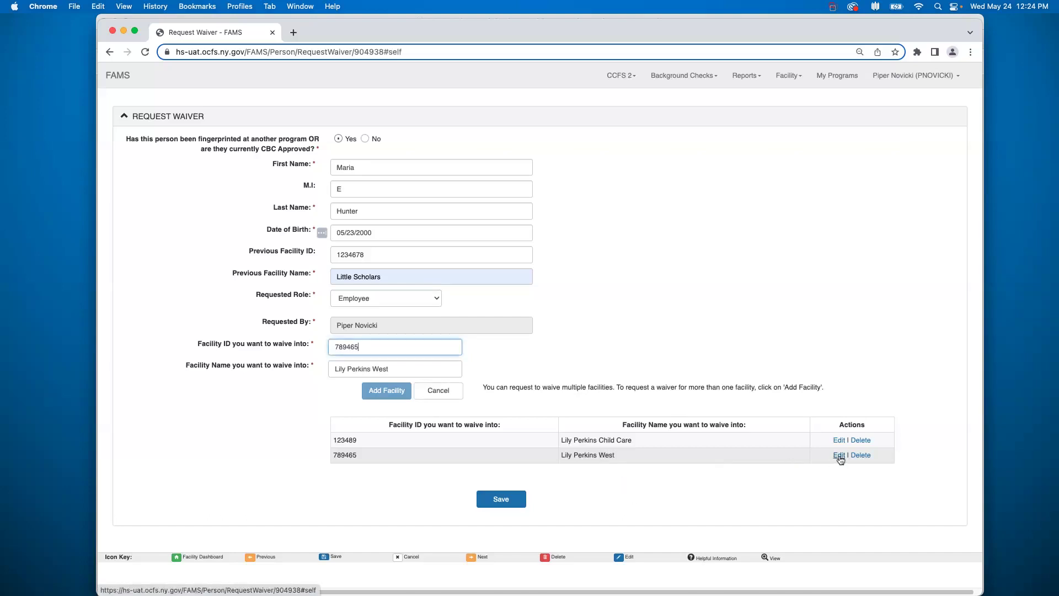
Step: Rename facility 789465 to Lily Perkins Child Care West
{"action": "left_click", "coordinate": [373, 373]}
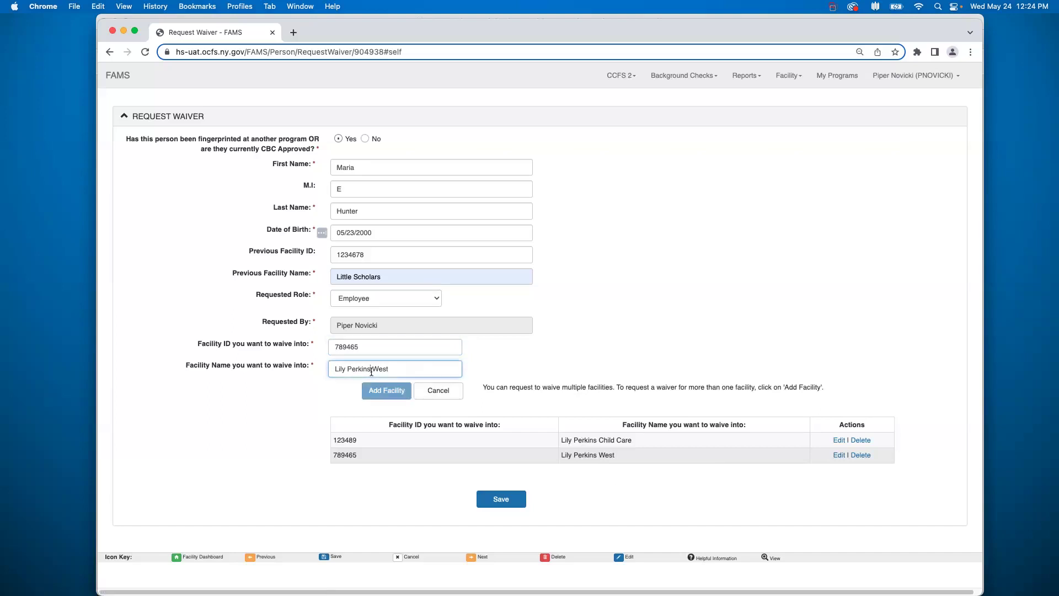
{"action": "type", "text": "Child Care"}
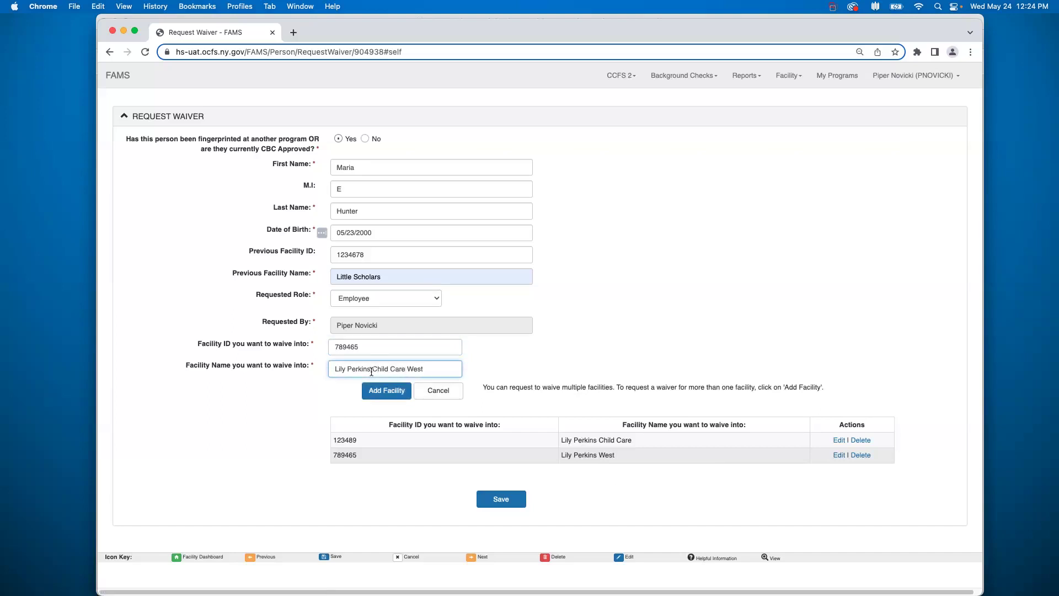
{"action": "left_click", "coordinate": [386, 390]}
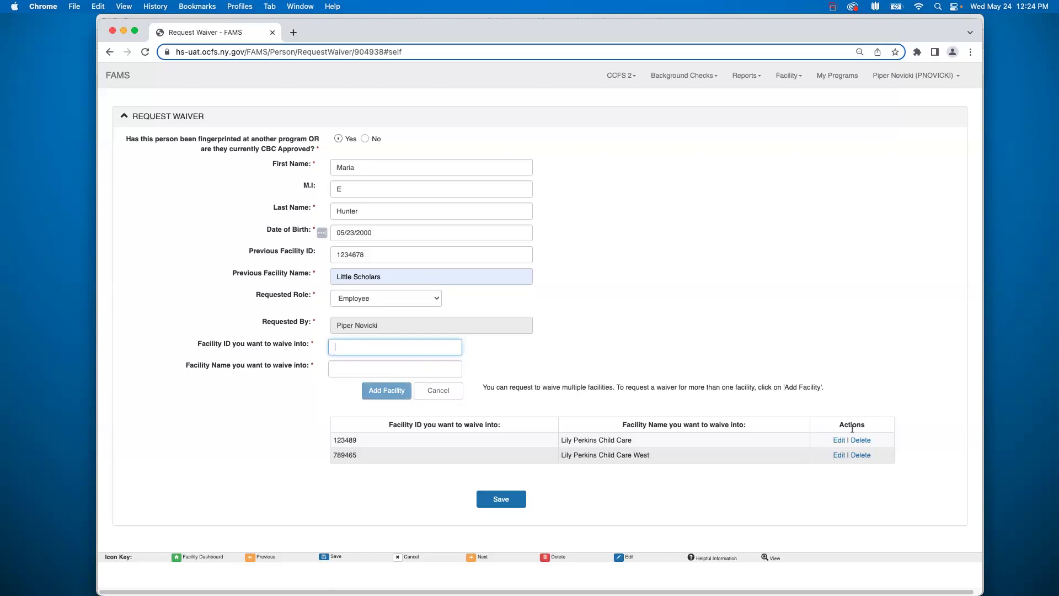
Step: Rename facility 123489 to Lily Perkins Child Care East, then delete the 789465 row
{"action": "left_click", "coordinate": [838, 440]}
{"action": "left_click", "coordinate": [442, 373]}
{"action": "type", "text": "East"}
{"action": "left_click", "coordinate": [404, 390]}
{"action": "left_click", "coordinate": [862, 456]}
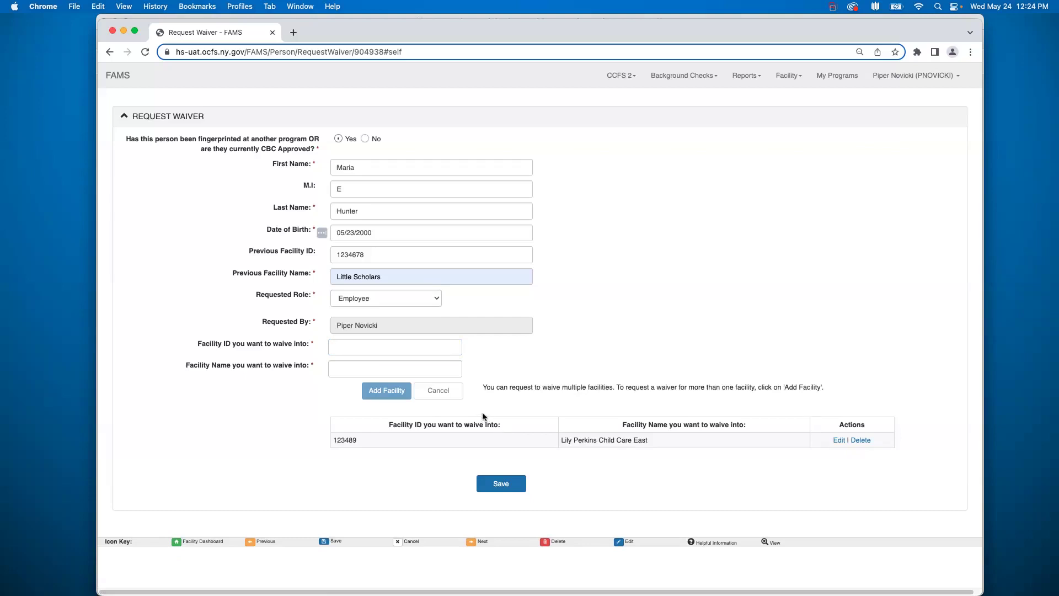
Step: Save the waiver request with only facility 123489, sending it to the regulator
{"action": "left_click", "coordinate": [501, 484]}
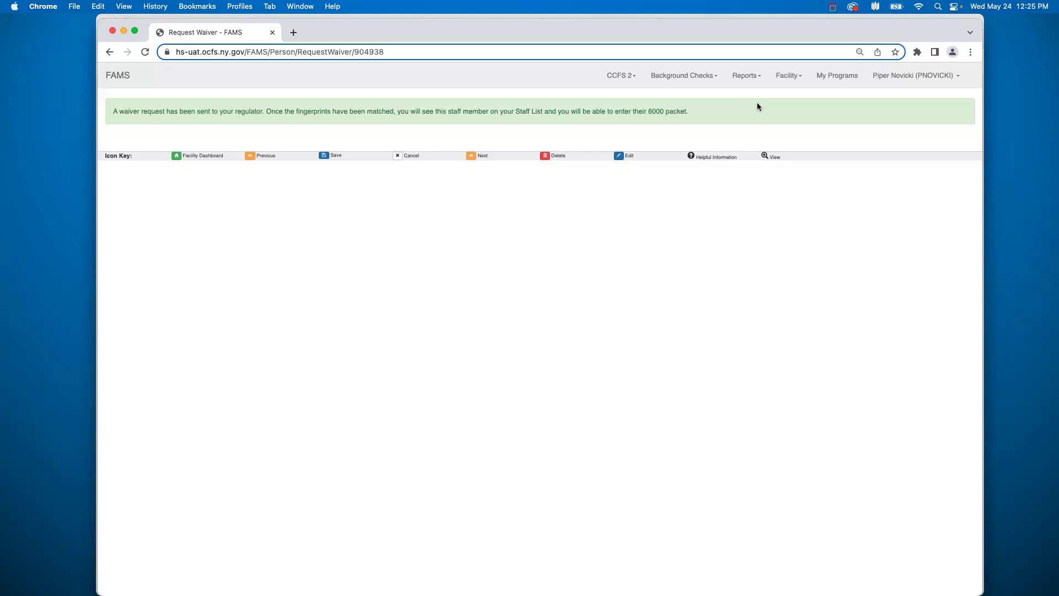
Step: Go to the Background Checks Staff List for Lily Perkins Child Care
{"action": "left_click", "coordinate": [698, 79]}
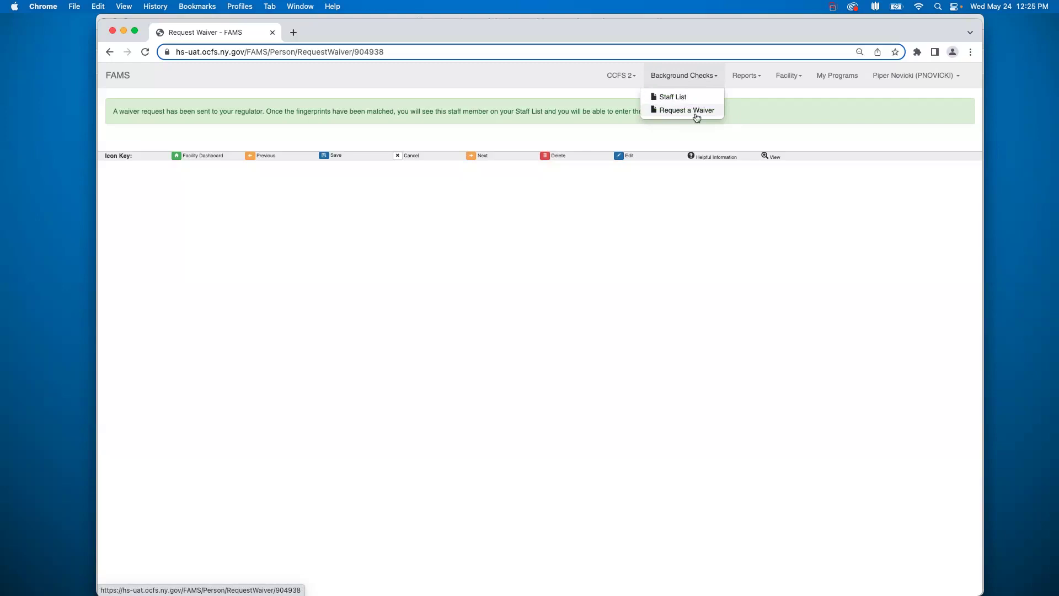
{"action": "left_click", "coordinate": [680, 96]}
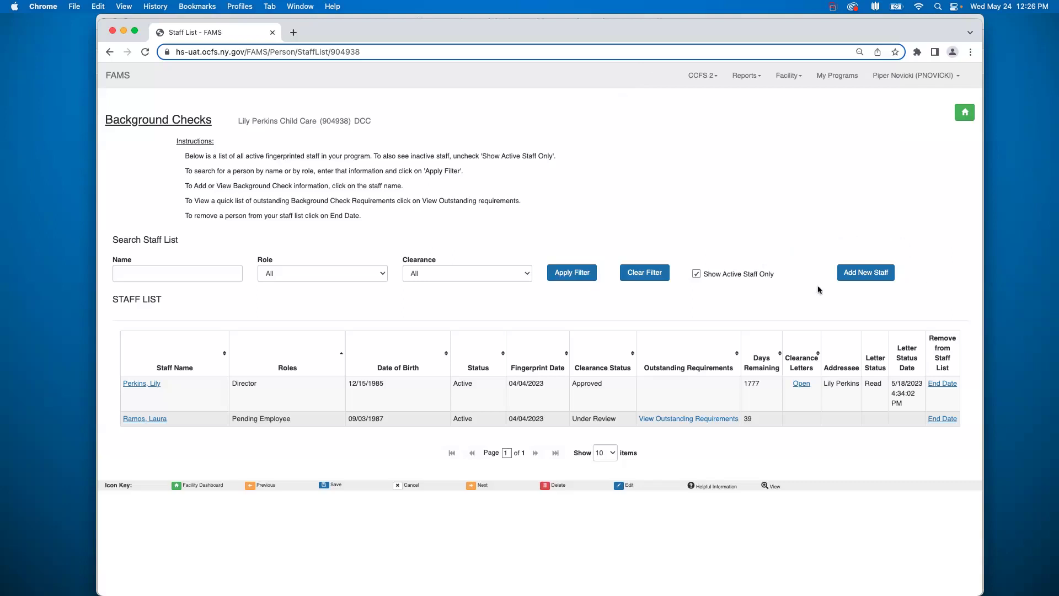
Step: Start adding a new staff member and answer the fingerprinted-or-CBC-approved question
{"action": "left_click", "coordinate": [869, 277]}
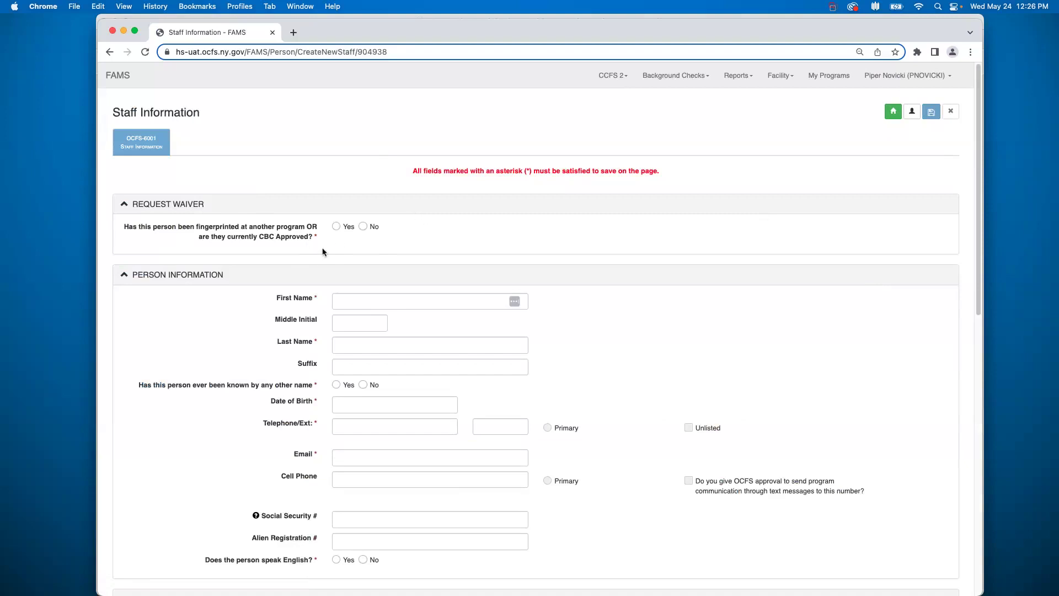
{"action": "left_click", "coordinate": [363, 226]}
Step: Answer Yes to 'fingerprinted at another program' to reveal the empty waiver request fields
{"action": "left_click", "coordinate": [336, 226]}
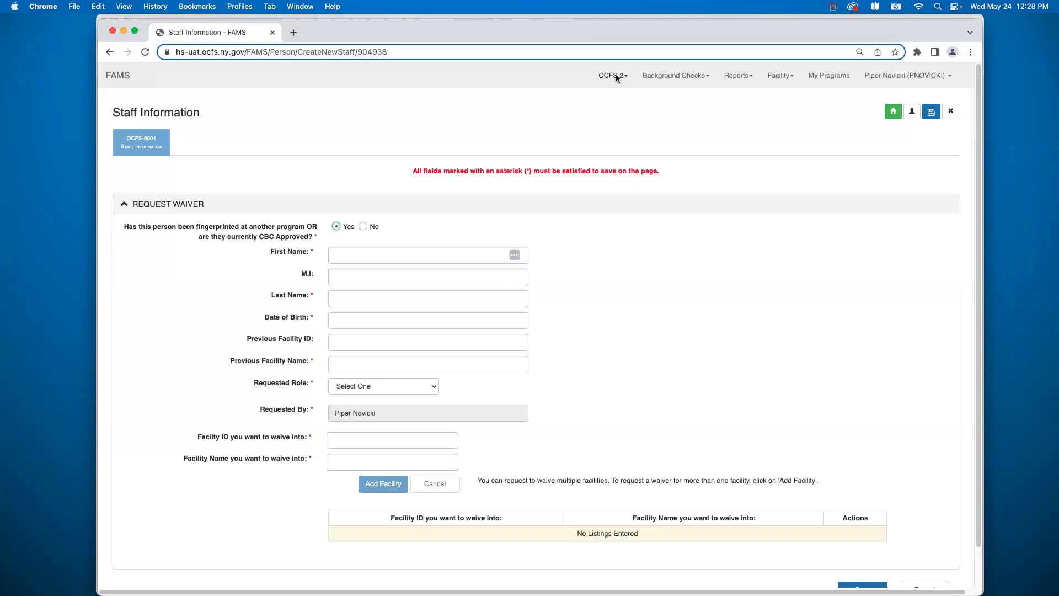
{"action": "left_click", "coordinate": [643, 79]}
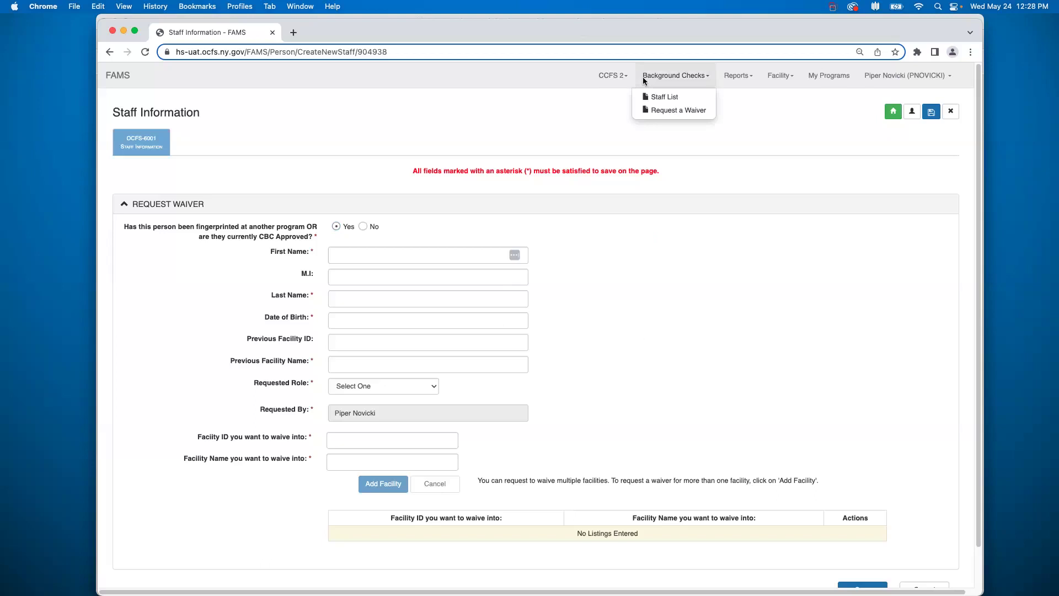
Step: Discard the unsaved new-staff form and go back to the Lily Perkins Child Care dashboard
{"action": "left_click", "coordinate": [775, 77]}
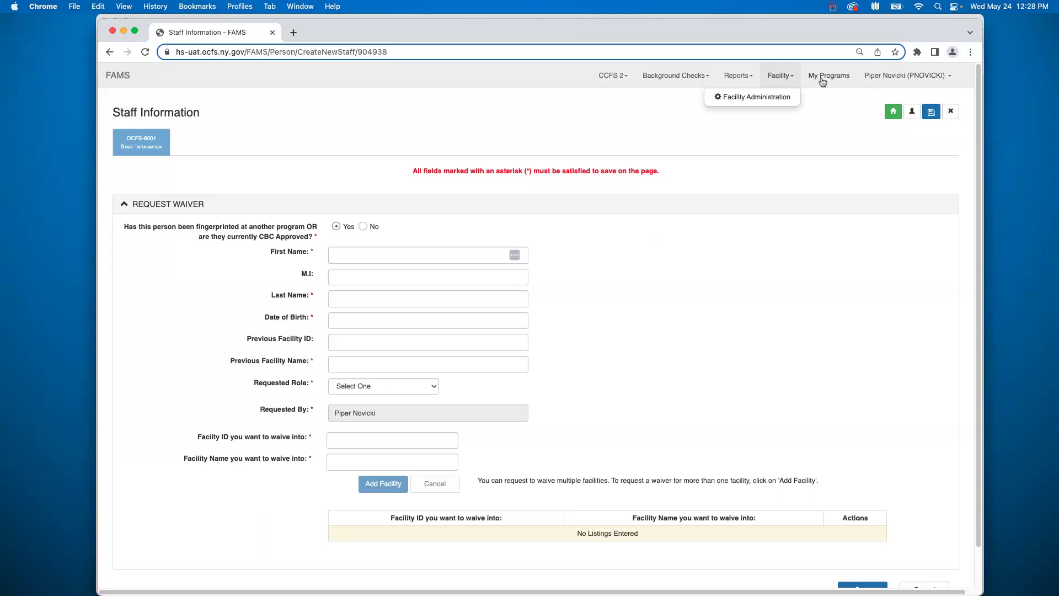
{"action": "left_click", "coordinate": [885, 113]}
{"action": "left_click", "coordinate": [575, 229]}
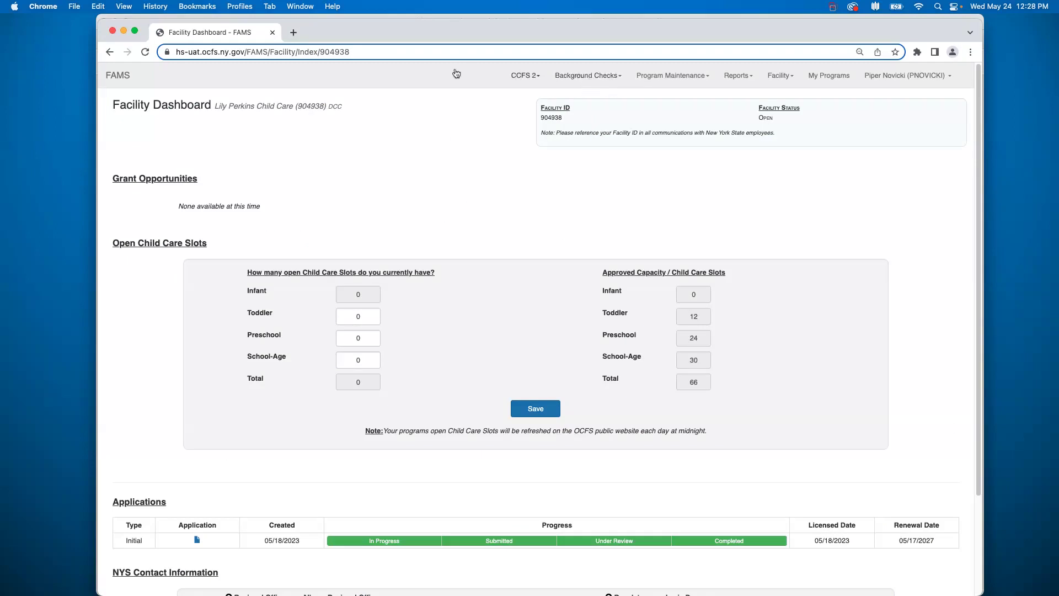
{"action": "left_click", "coordinate": [584, 75]}
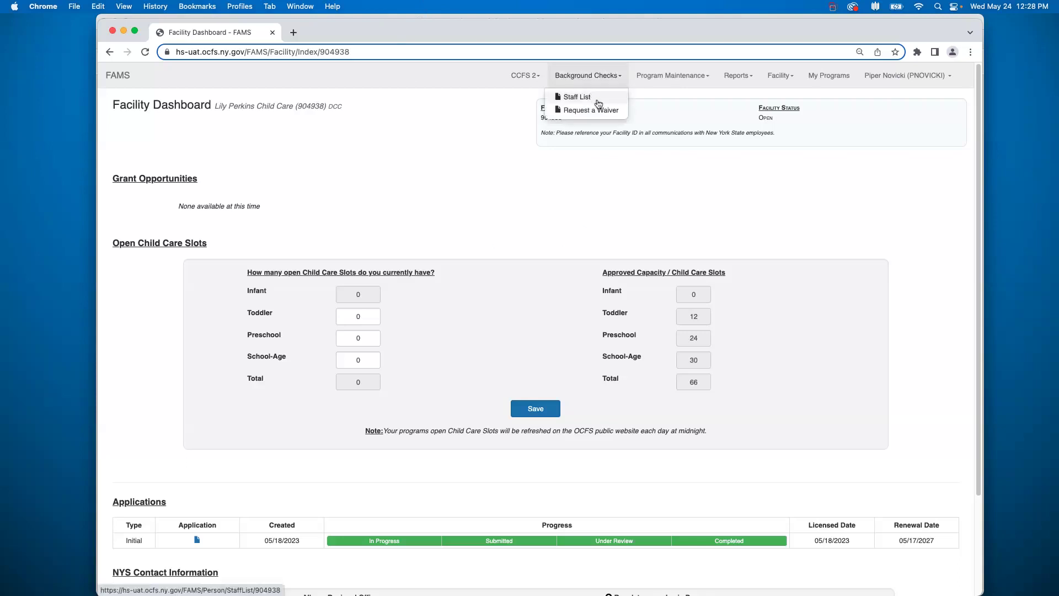